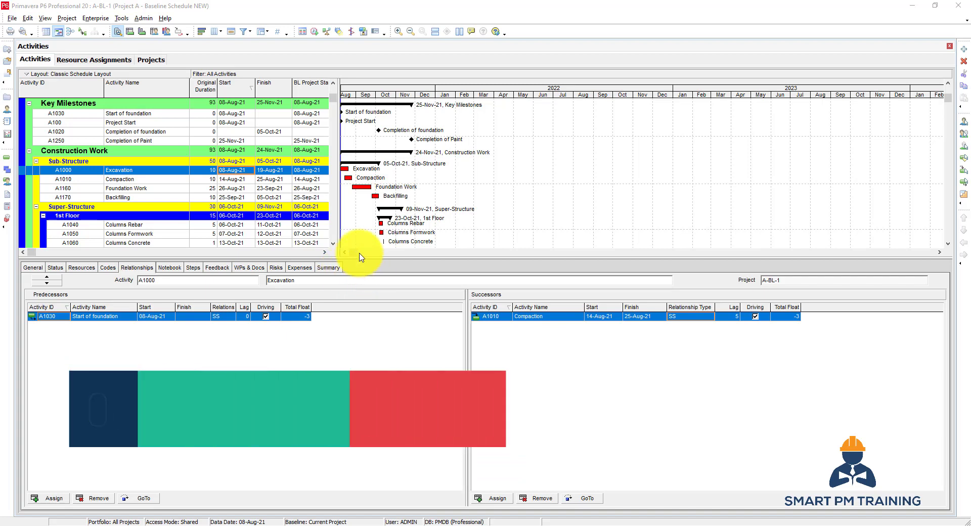
- Select activity A1250 Completion of Paint to show its predecessors A1150 and A1230
click(184, 140)
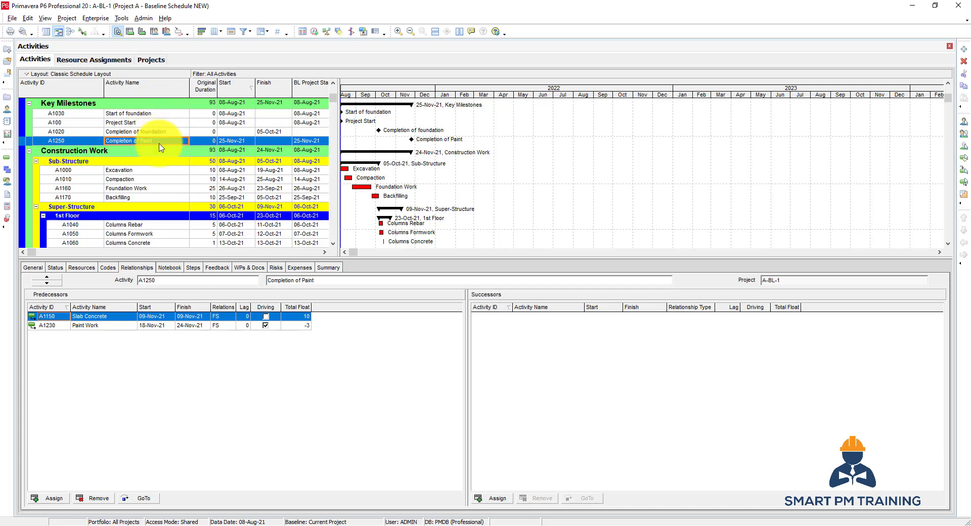
- From Tools > Global Change, pick the saved Increase Durations change and open it for modifying
click(122, 18)
click(148, 122)
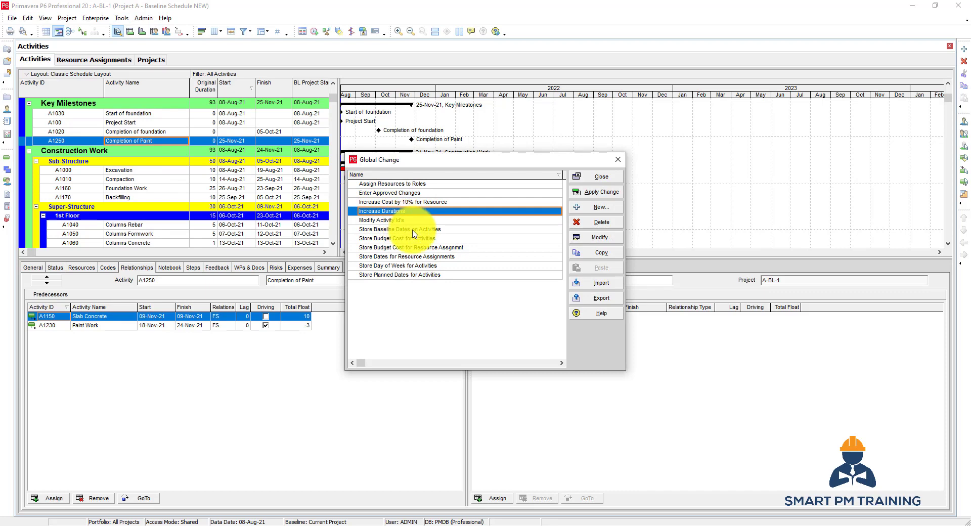
click(413, 237)
click(419, 221)
click(420, 230)
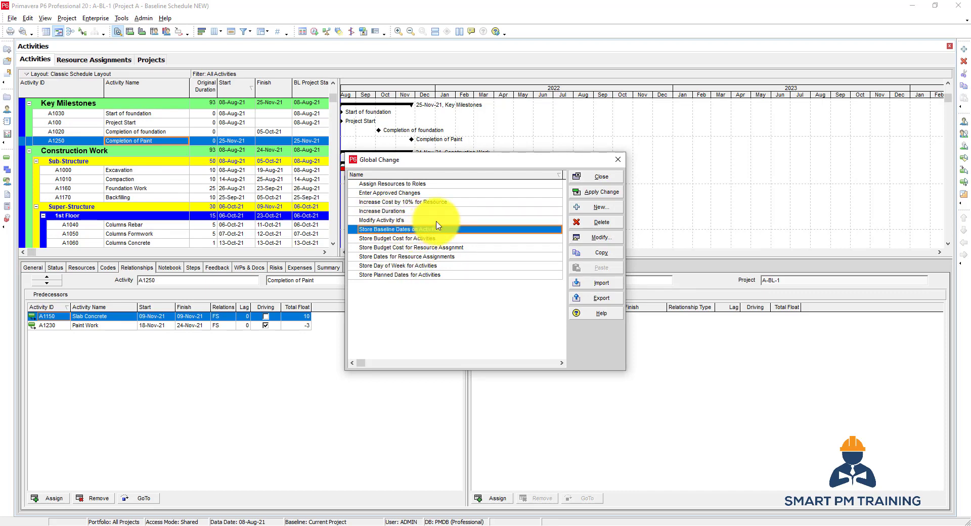
click(427, 220)
click(437, 231)
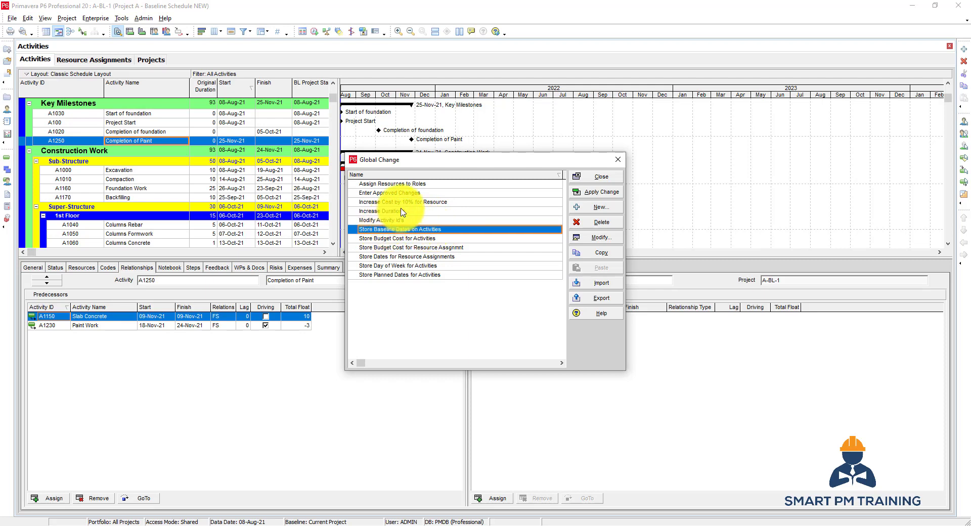
click(382, 211)
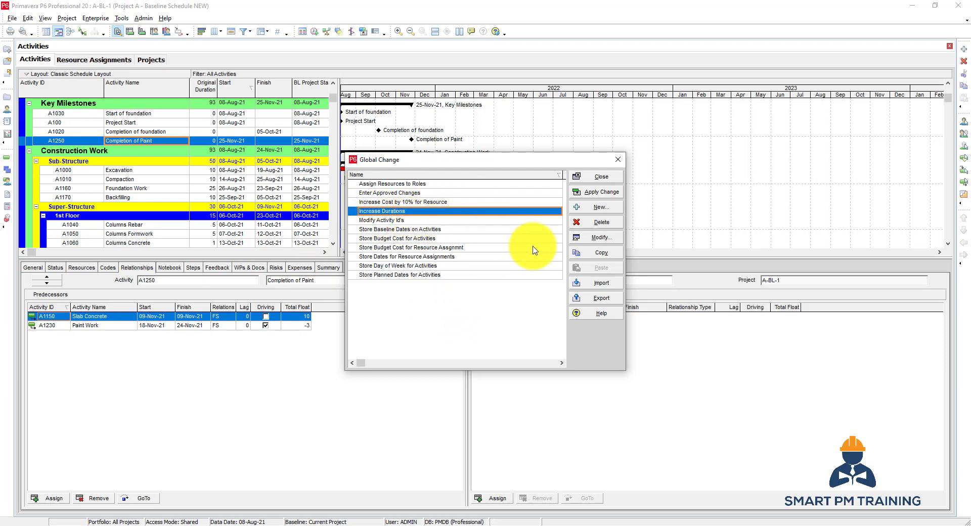
click(600, 237)
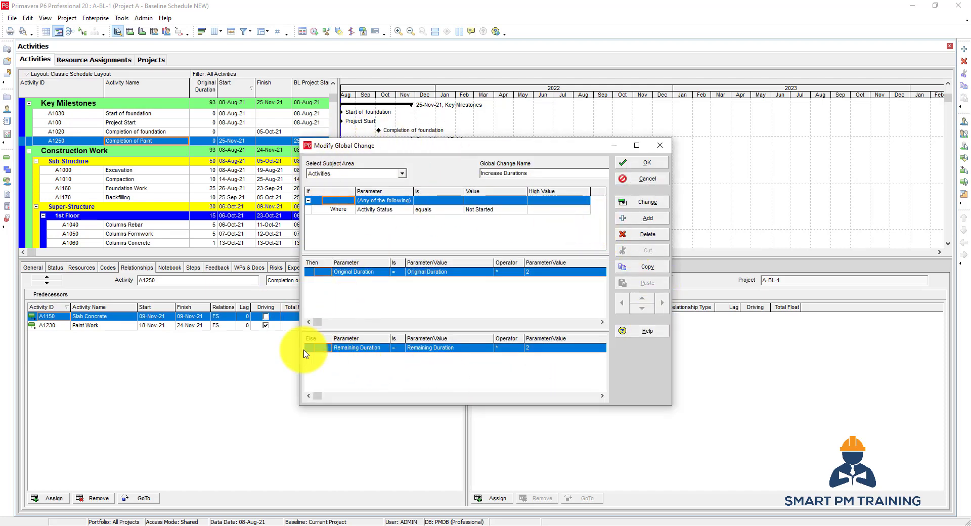
click(357, 175)
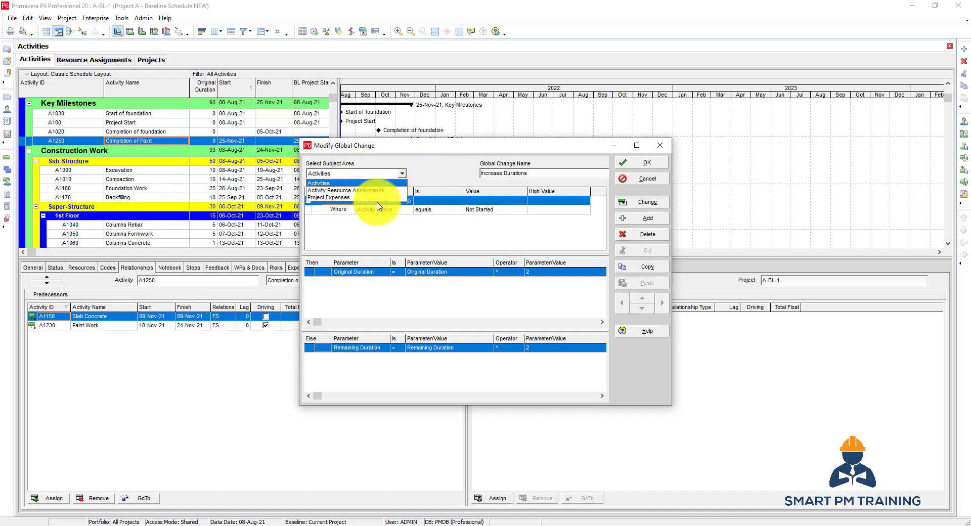
click(332, 185)
click(388, 216)
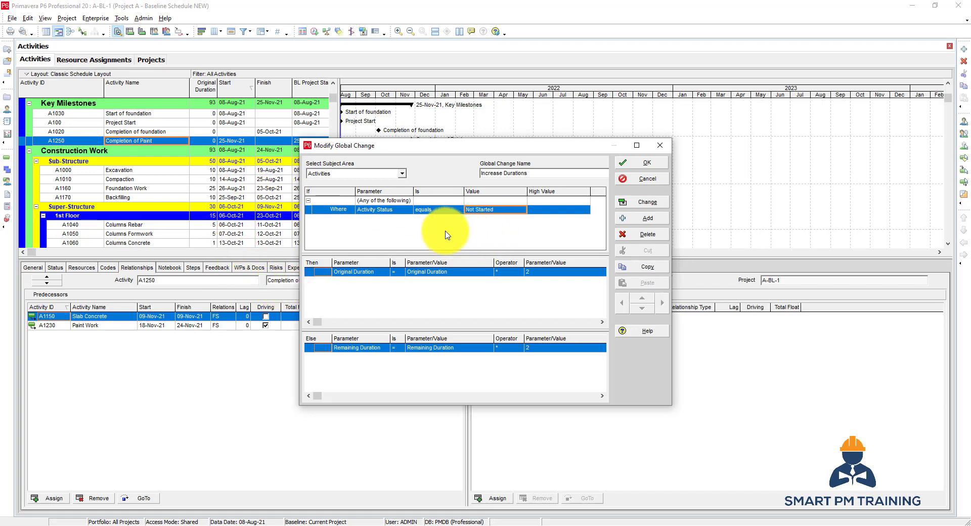
click(423, 210)
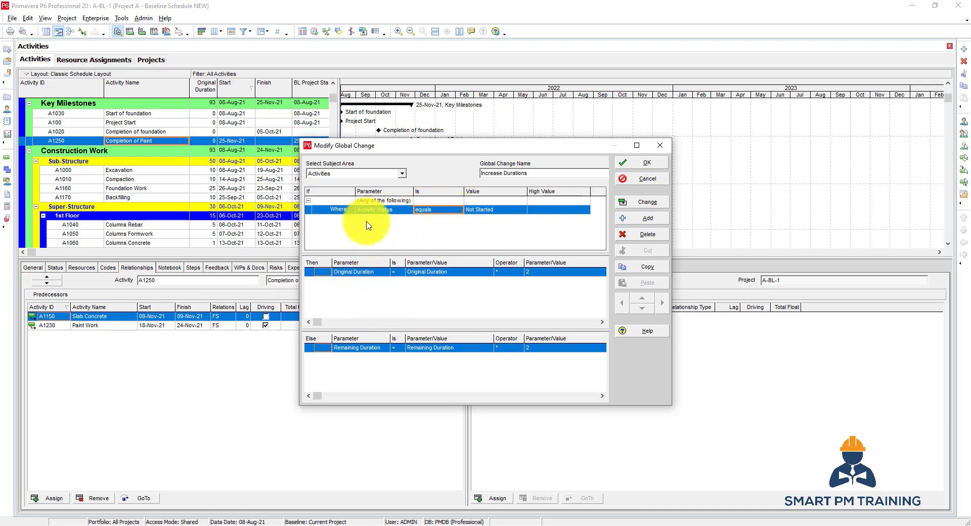
click(365, 273)
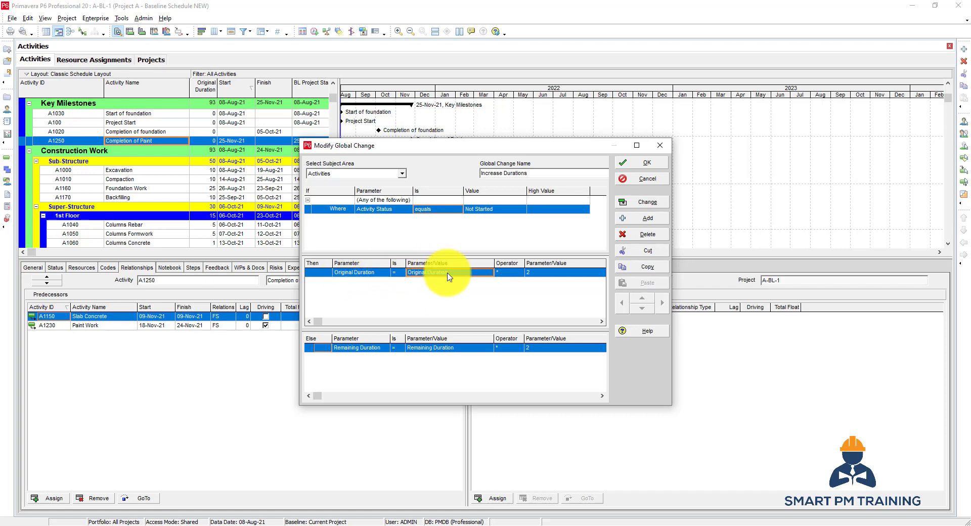
click(550, 273)
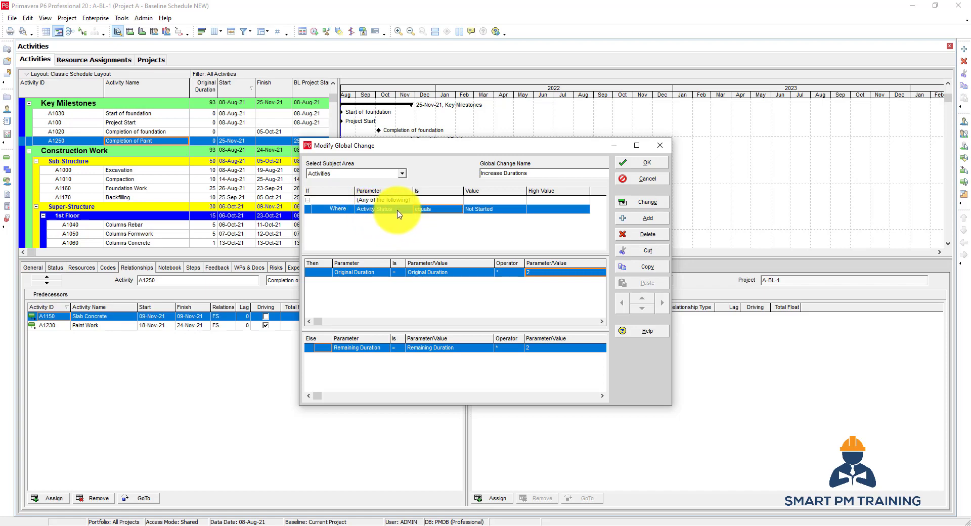
click(482, 209)
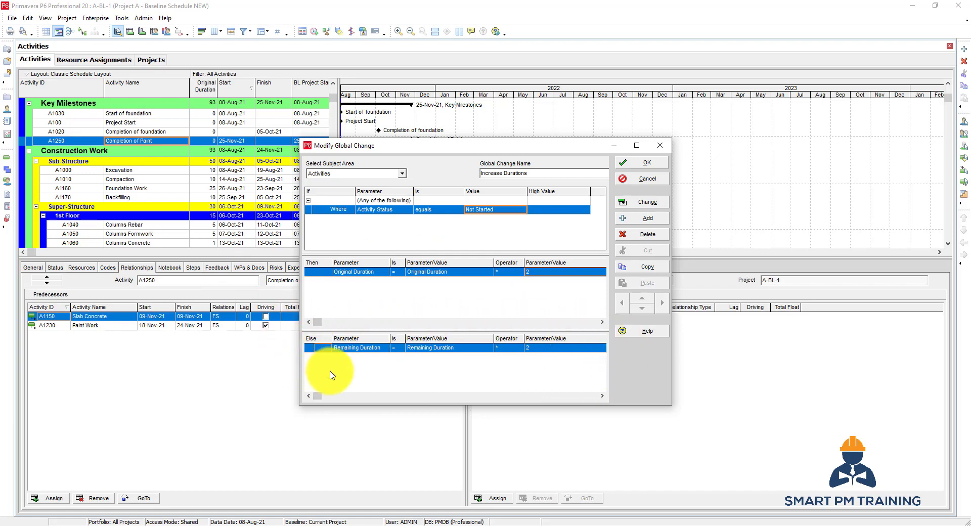
- Select the Else row's Remaining Duration action and delete it
click(371, 348)
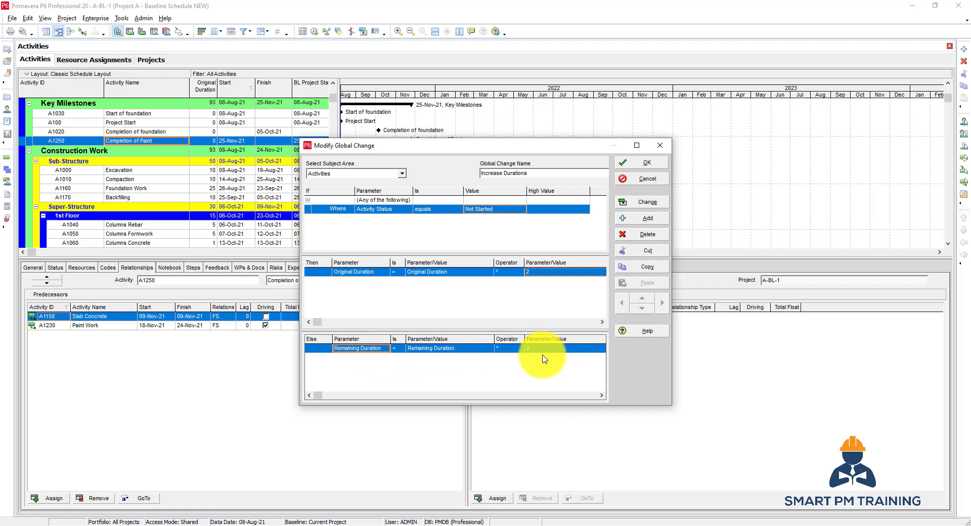
click(447, 273)
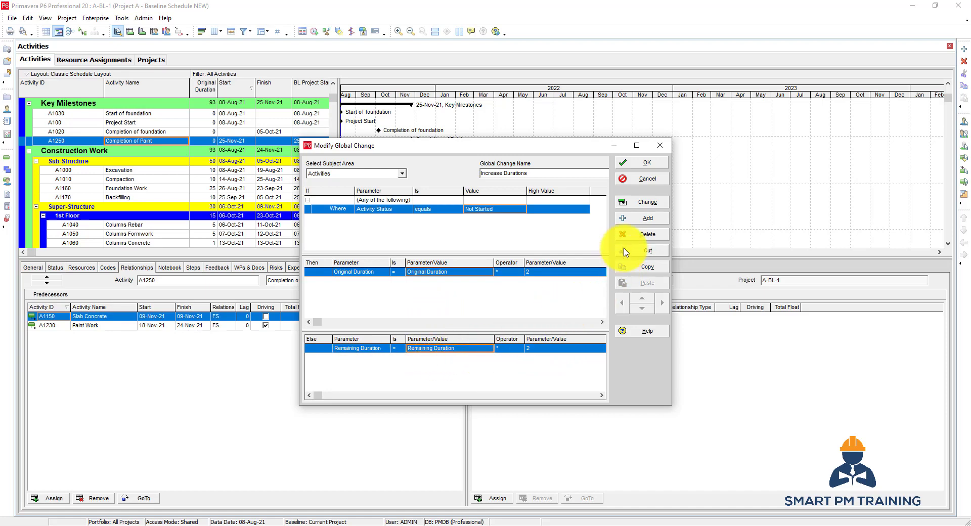
click(635, 234)
- Confirm the Else deletion and set the If condition to Original Duration equals 10d
click(457, 286)
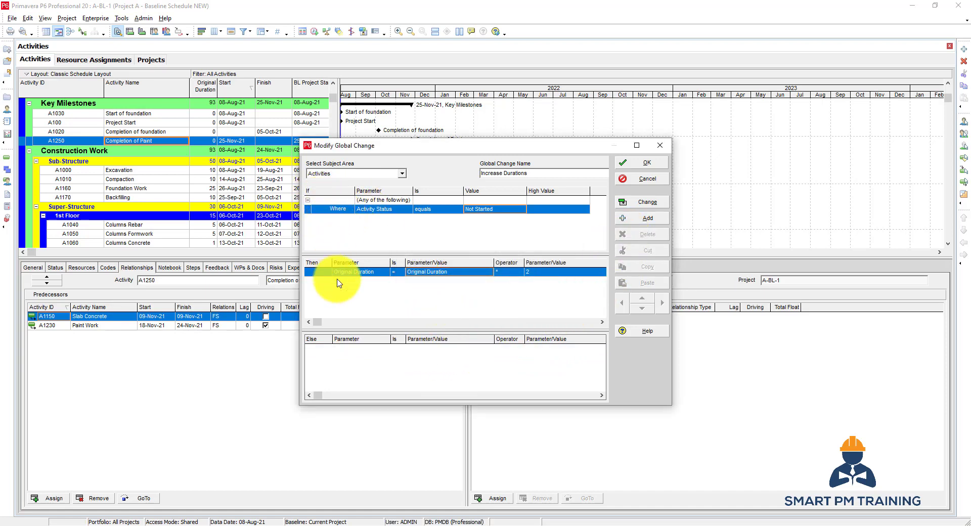
click(413, 236)
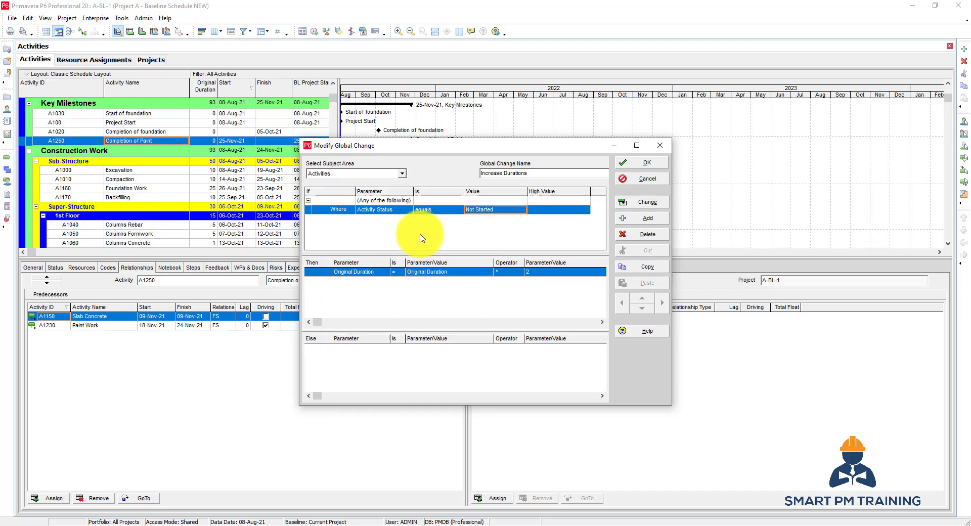
click(374, 322)
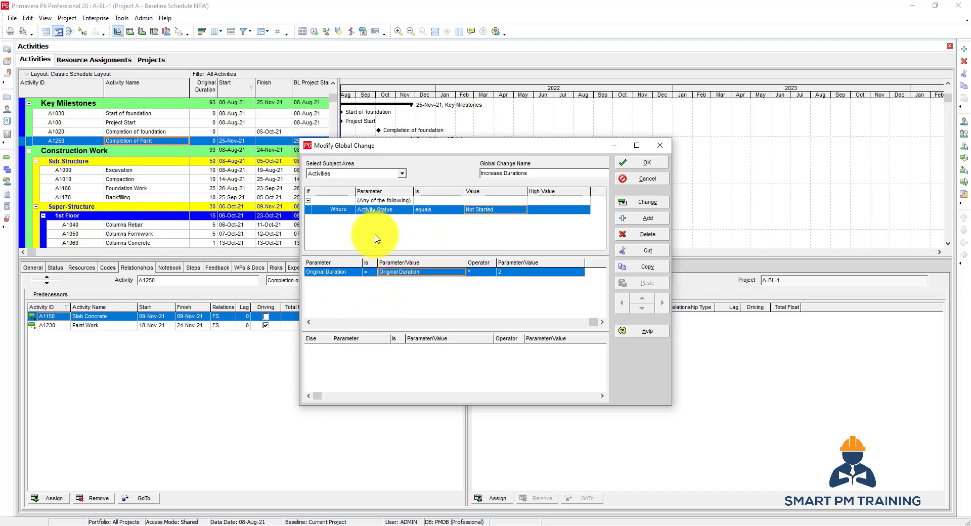
click(339, 321)
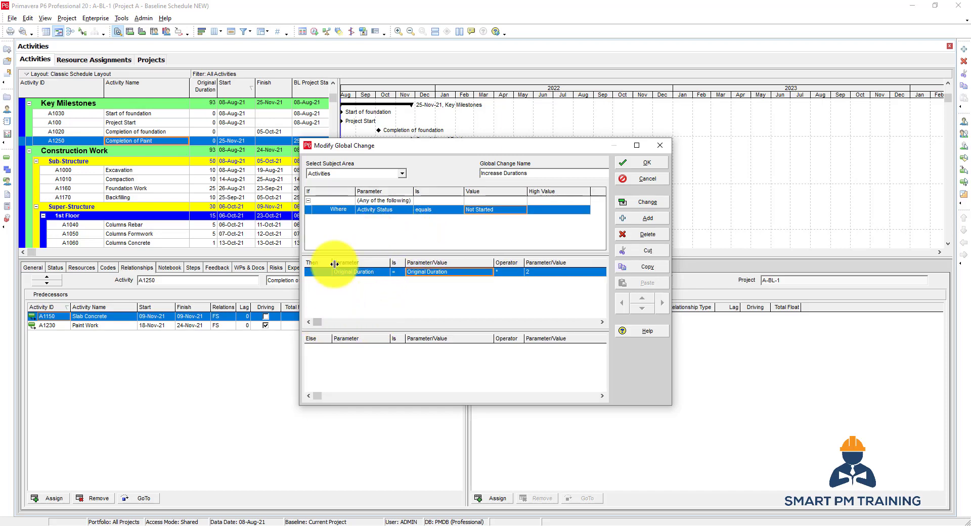
click(340, 234)
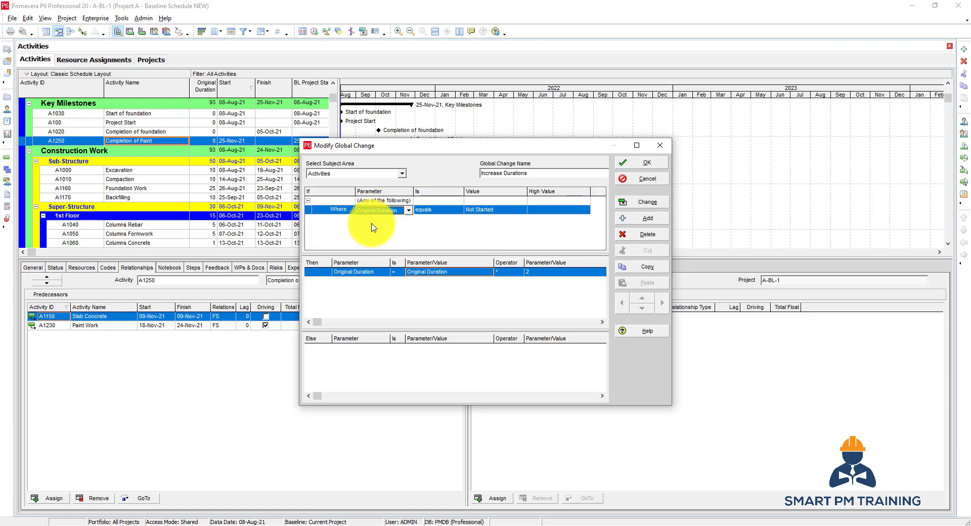
click(437, 209)
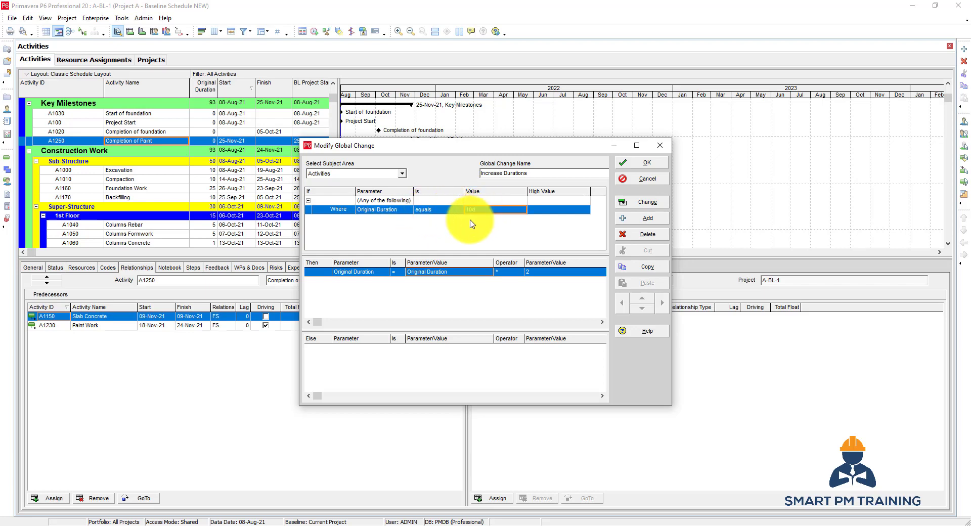
click(354, 274)
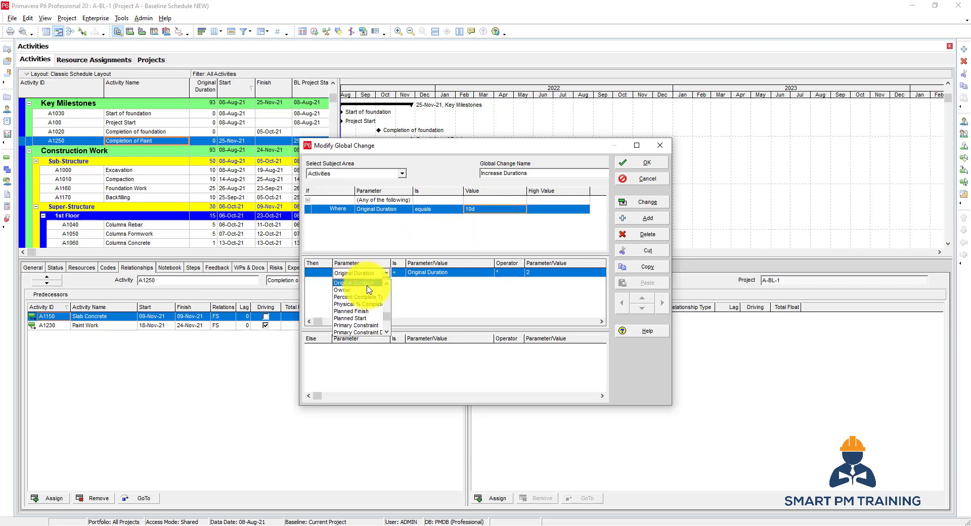
- In the Then row, make Original Duration the field set, calculated from Original Duration
scroll(368, 302, down, 4)
scroll(368, 303, up, 8)
scroll(367, 302, up, 5)
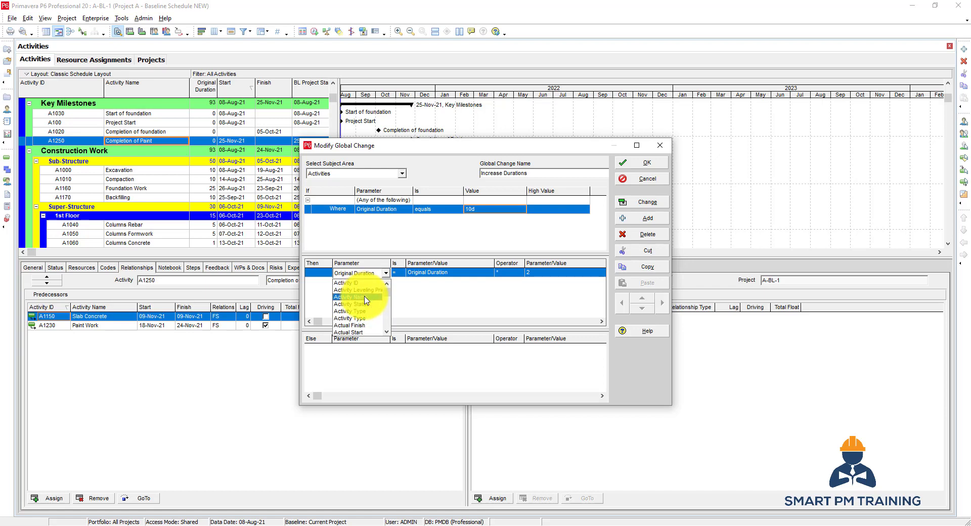
scroll(361, 316, down, 3)
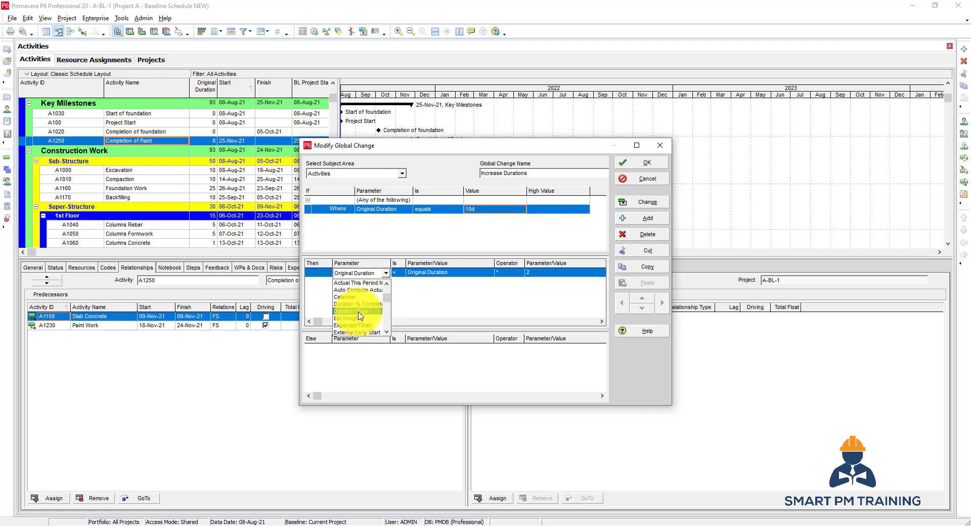
click(360, 316)
click(444, 276)
click(445, 275)
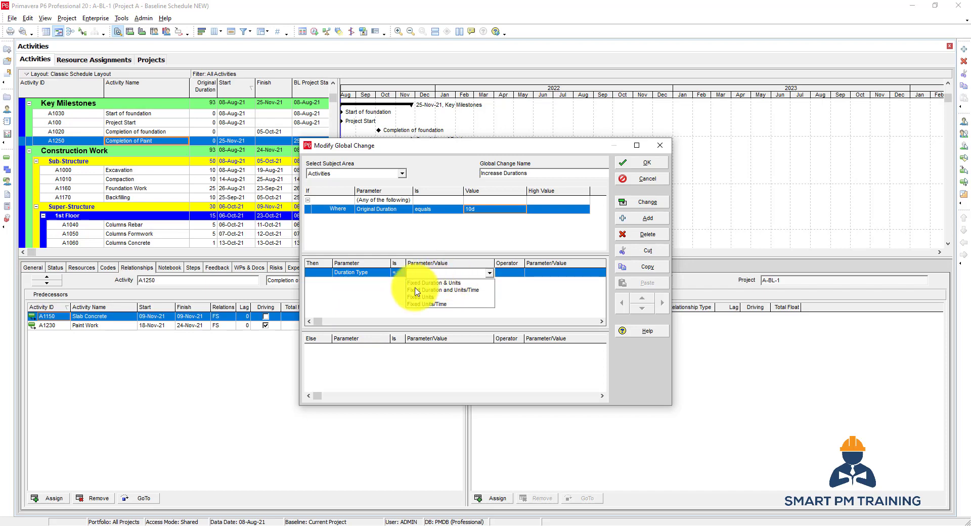
click(373, 291)
click(360, 273)
scroll(365, 299, down, 3)
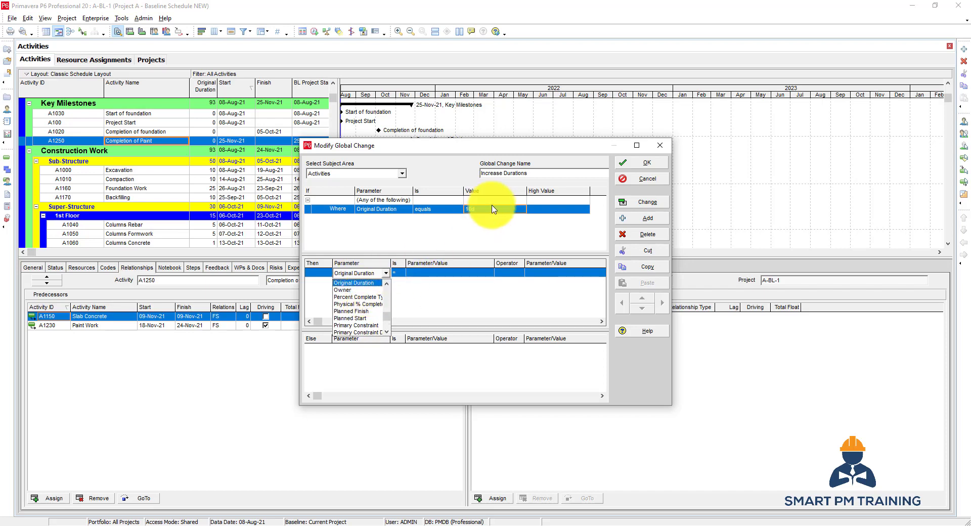
click(361, 284)
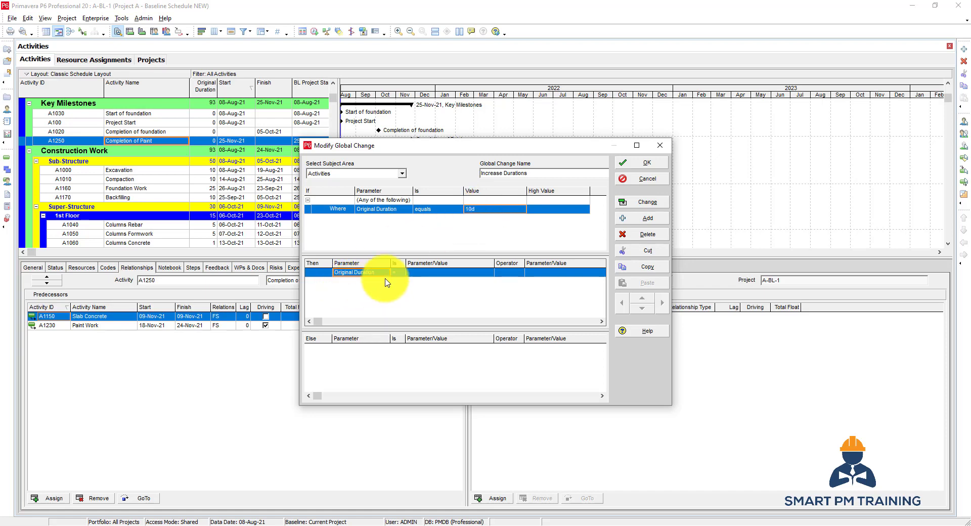
click(427, 273)
click(436, 276)
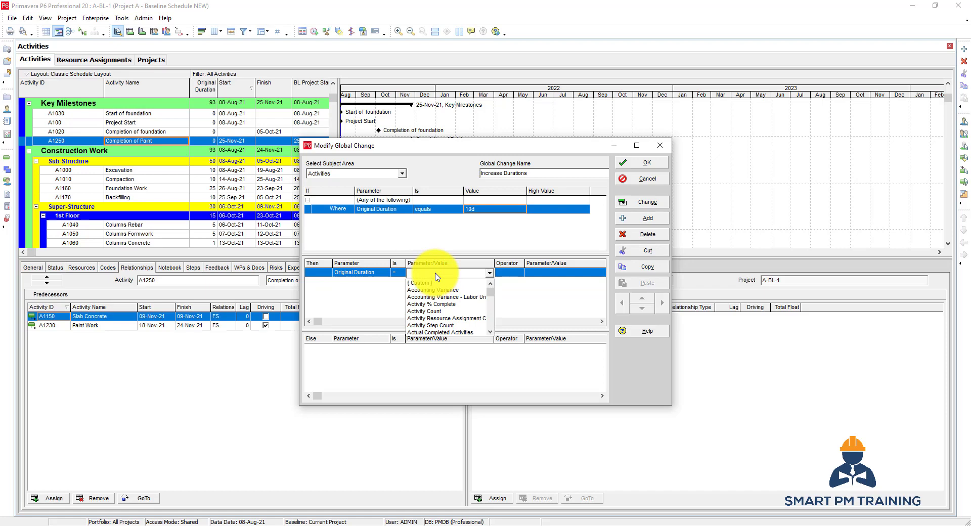
text(on)
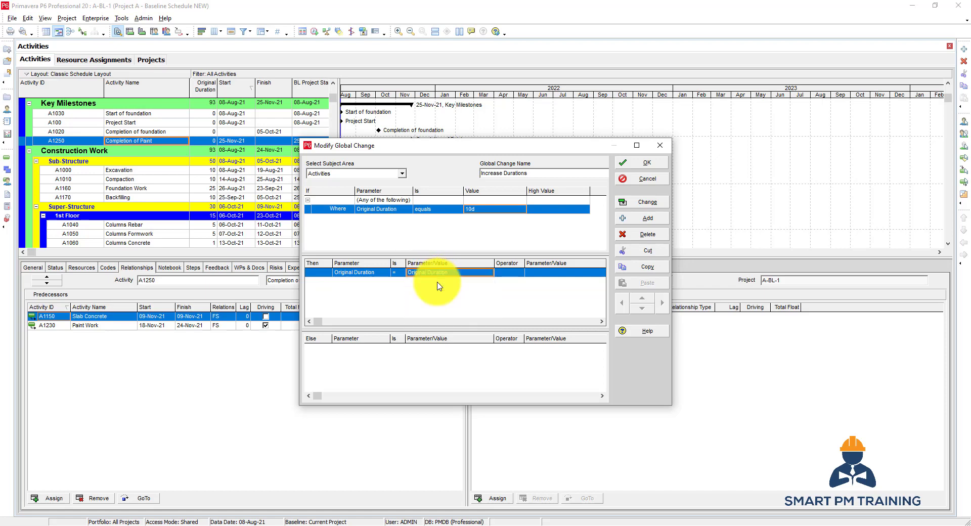
- Choose the * operator and a (Custom) multiplier of 1.2
click(500, 273)
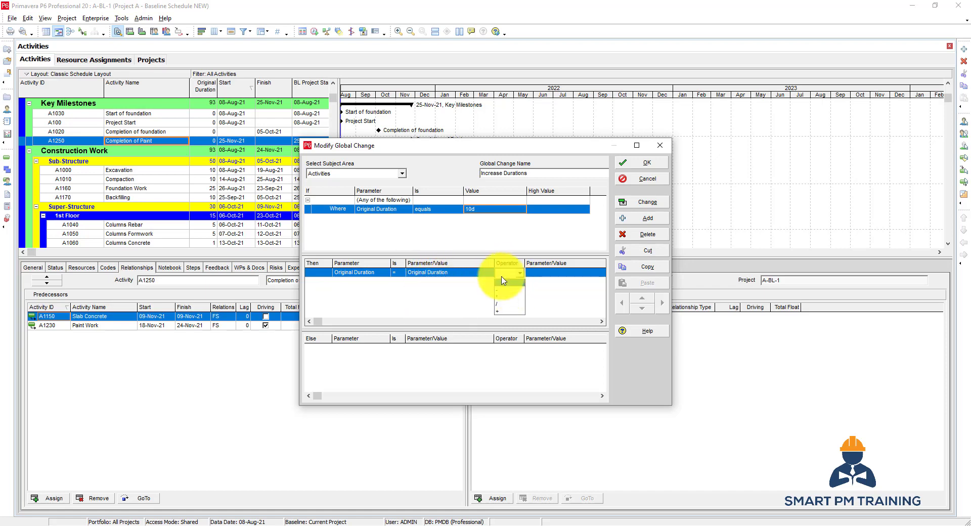
click(450, 282)
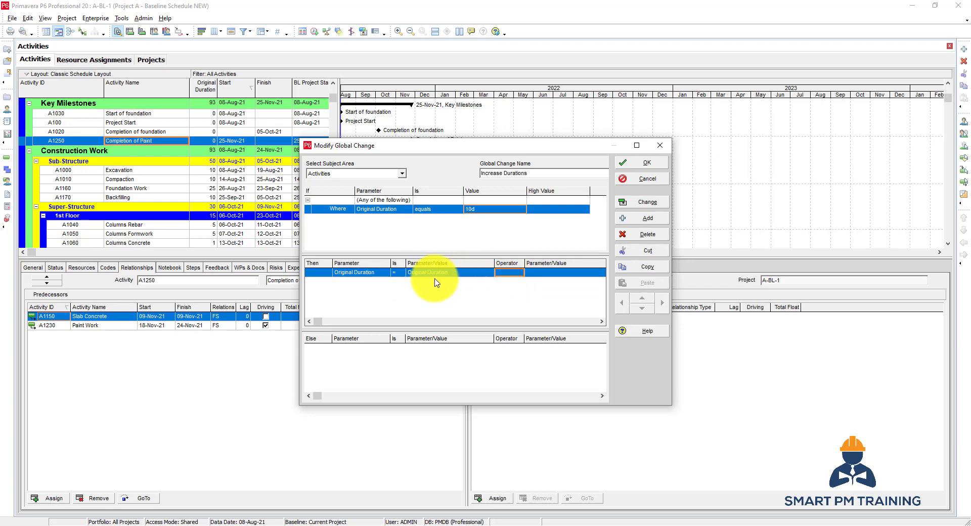
click(510, 273)
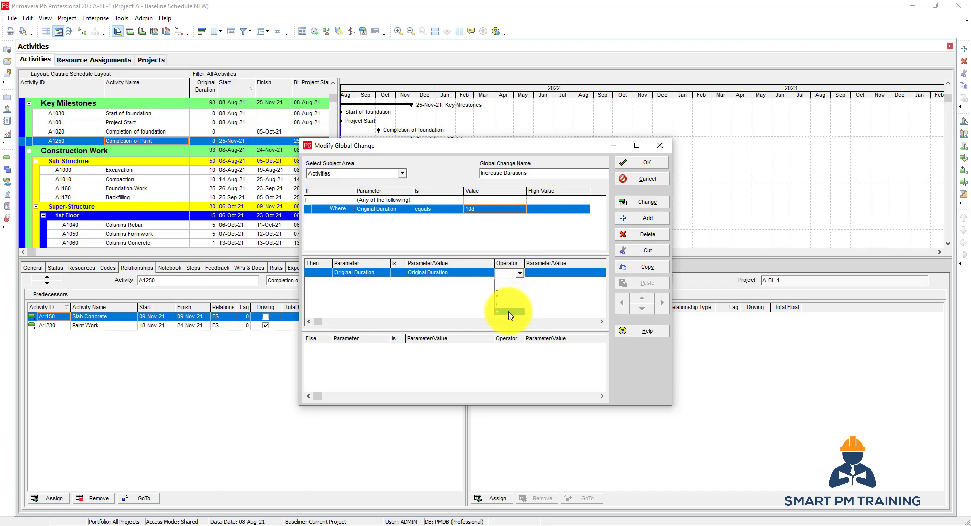
click(508, 296)
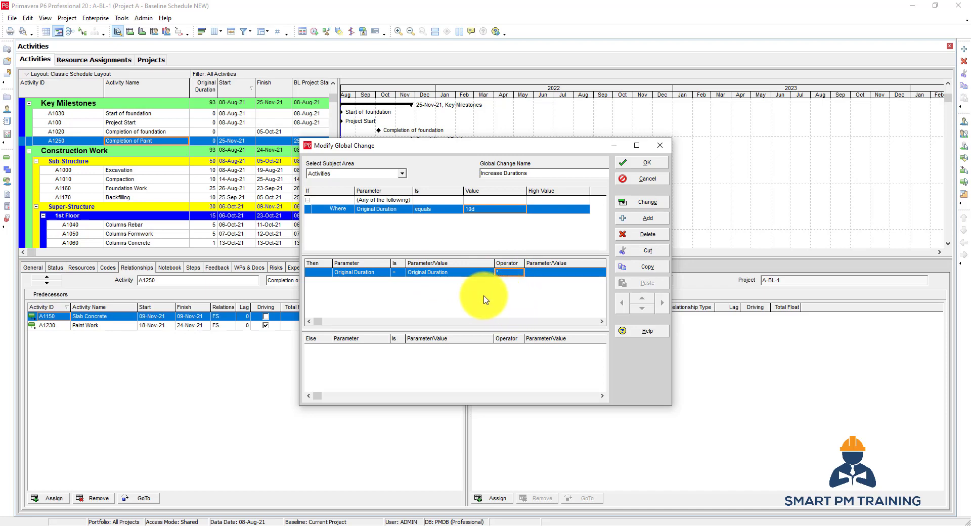
click(546, 274)
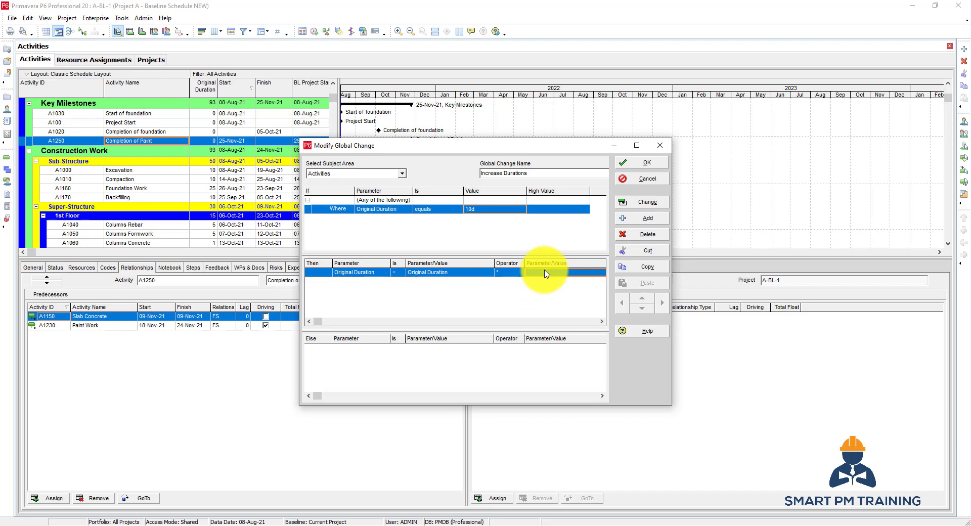
click(546, 274)
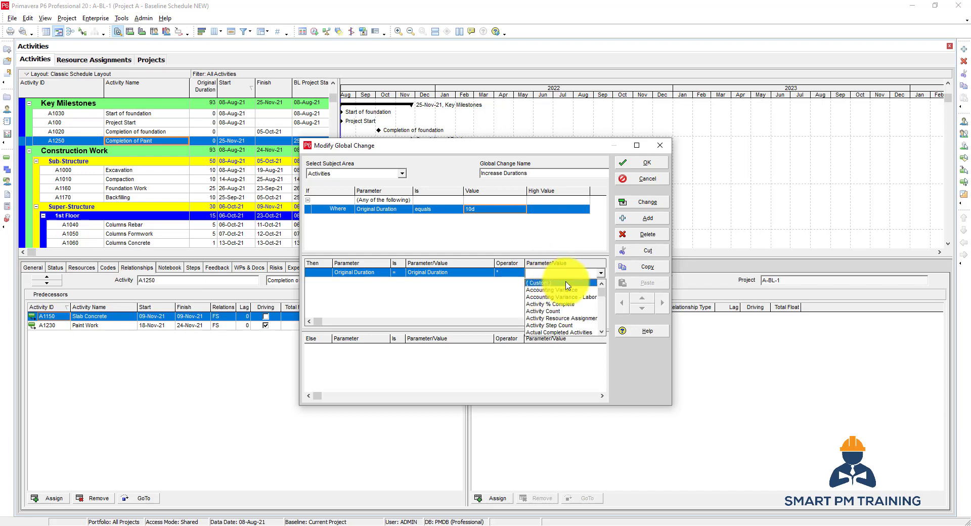
click(566, 283)
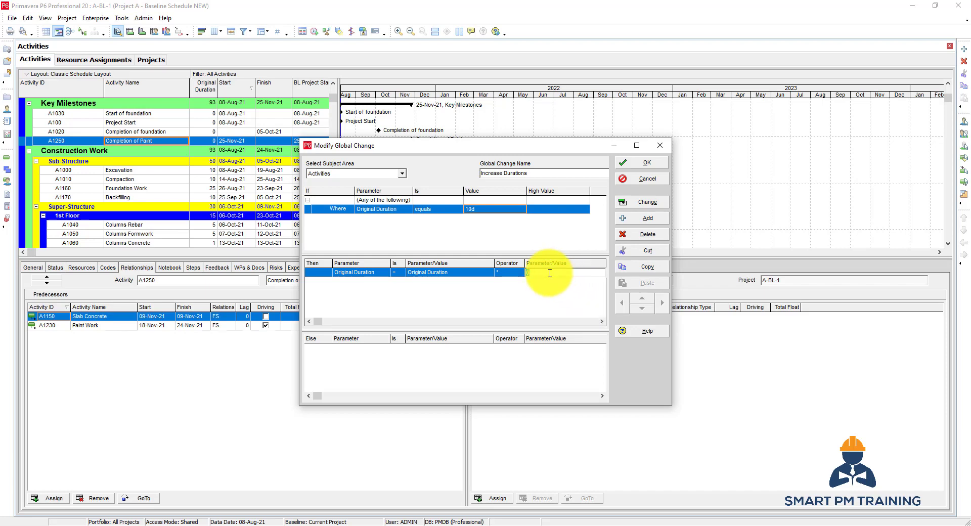
key(Return)
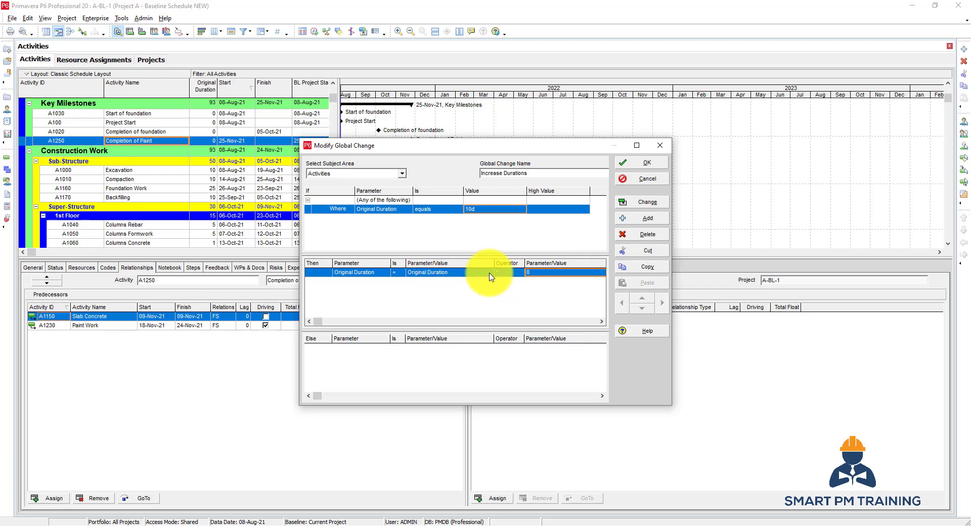
click(539, 272)
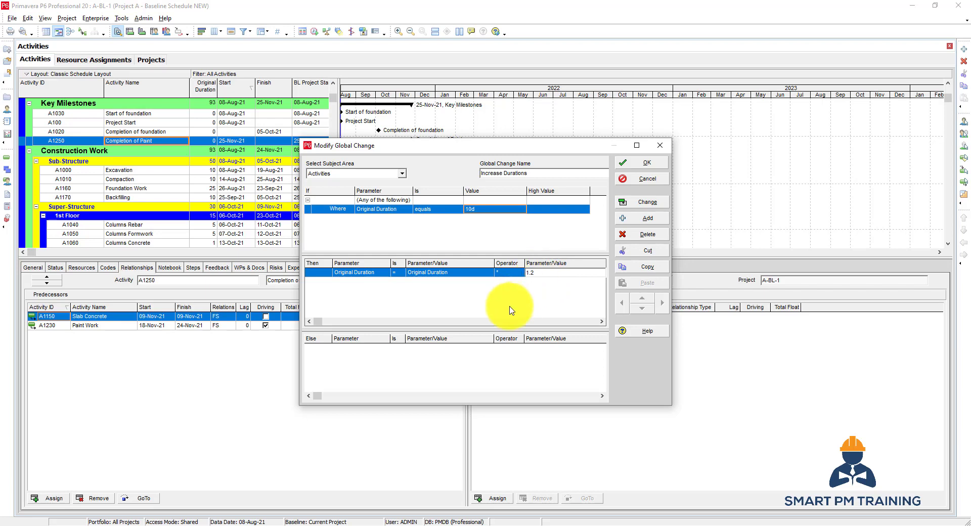
key(Return)
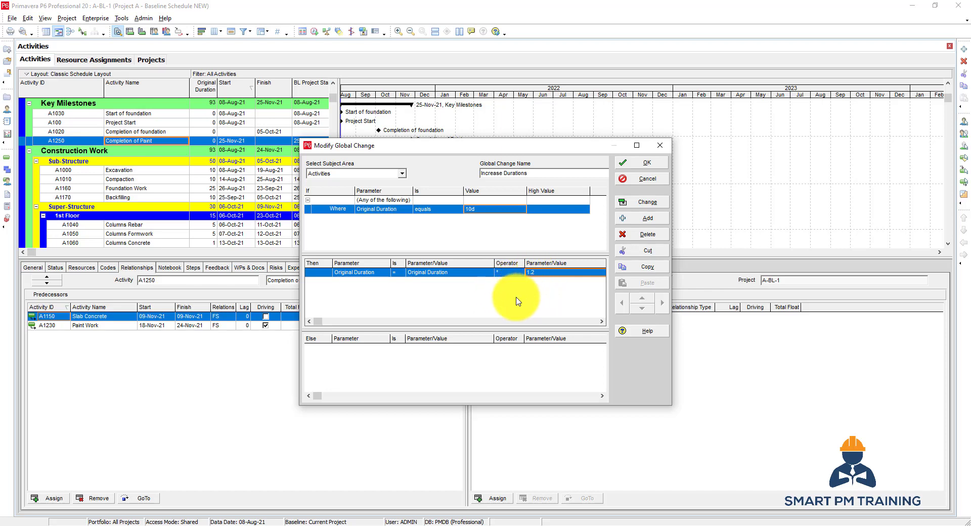
click(416, 380)
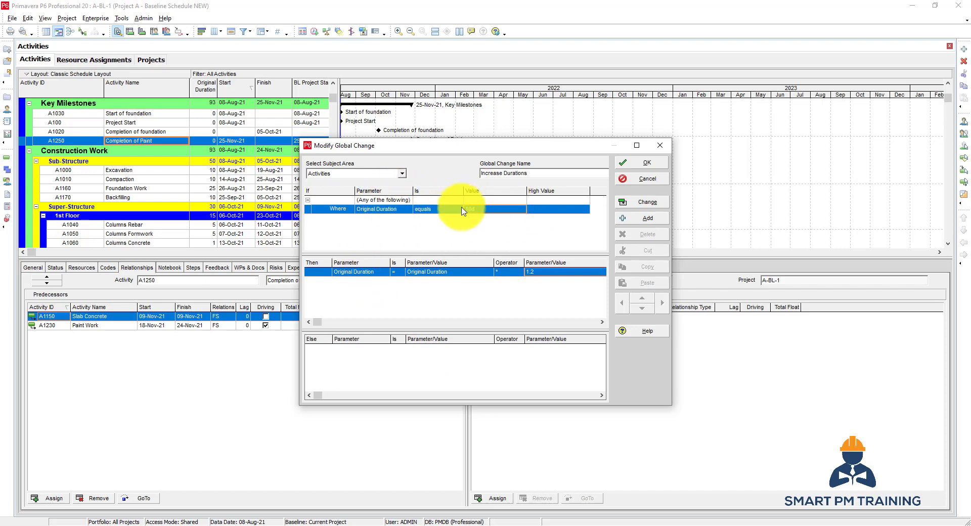
click(486, 231)
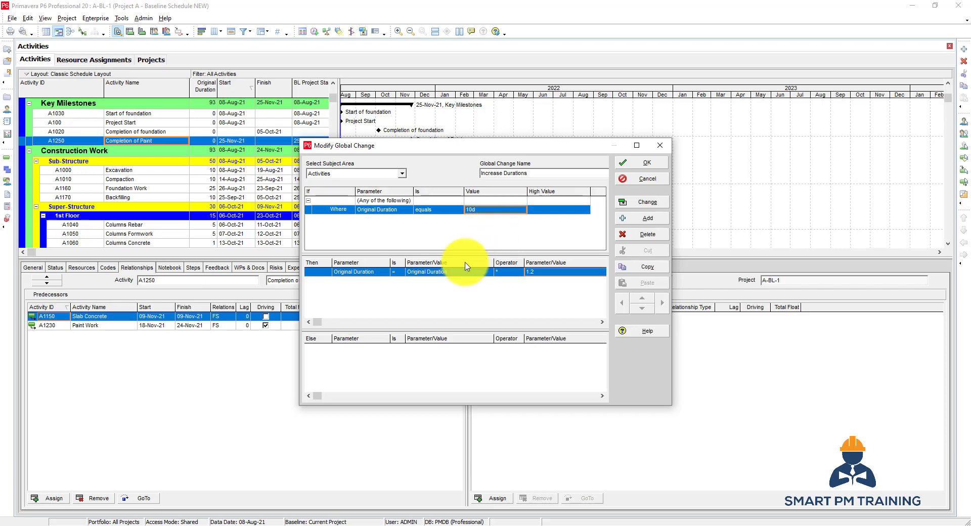
click(429, 272)
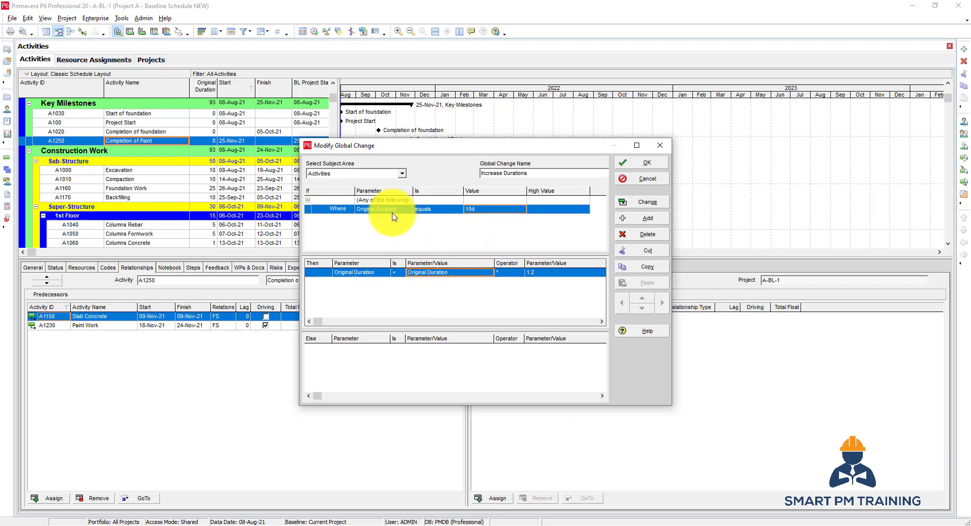
click(435, 211)
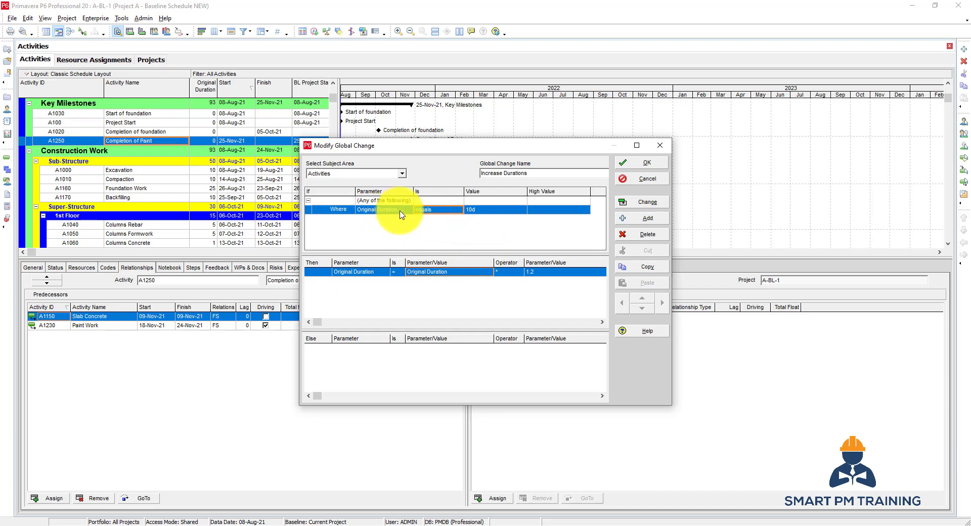
click(372, 212)
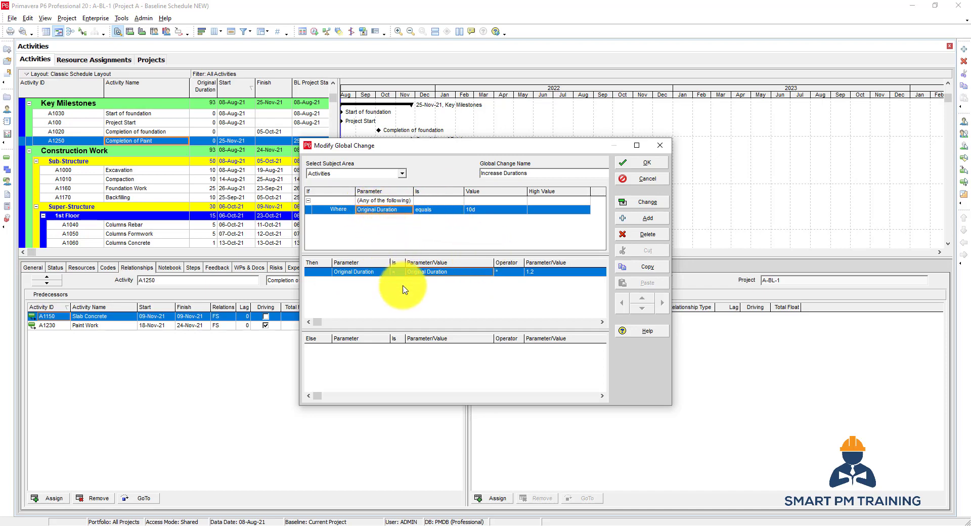
click(547, 275)
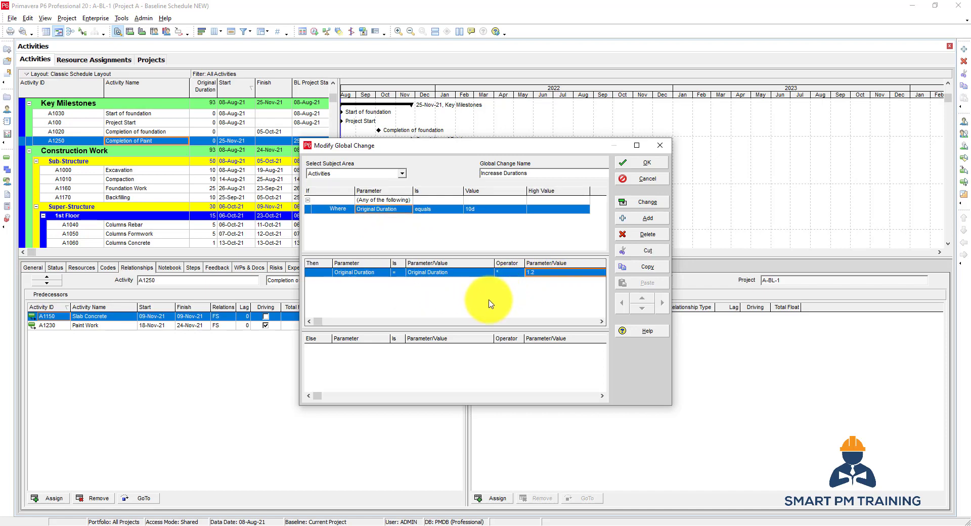
- Preview the Global Change Report showing five activities going from 10 to 12 days, then commit
click(632, 203)
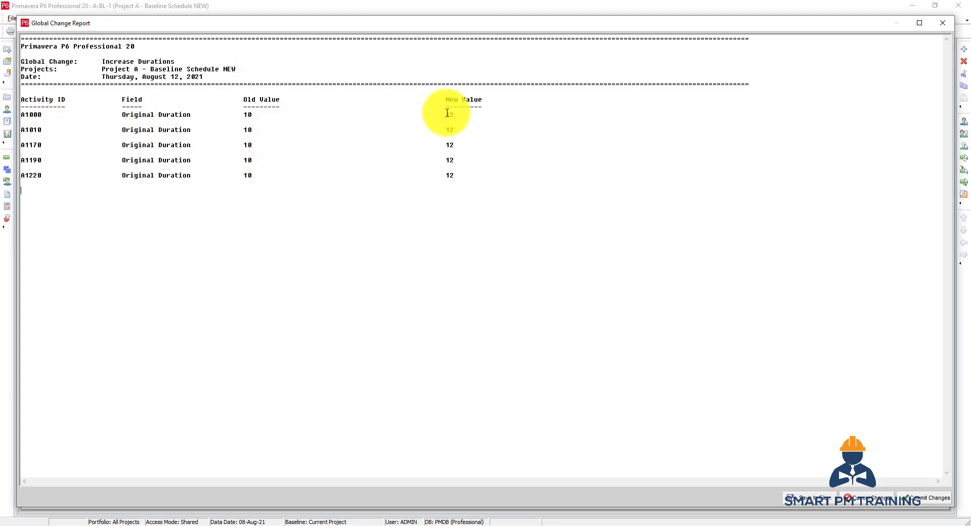
drag(447, 113, 472, 183)
click(434, 191)
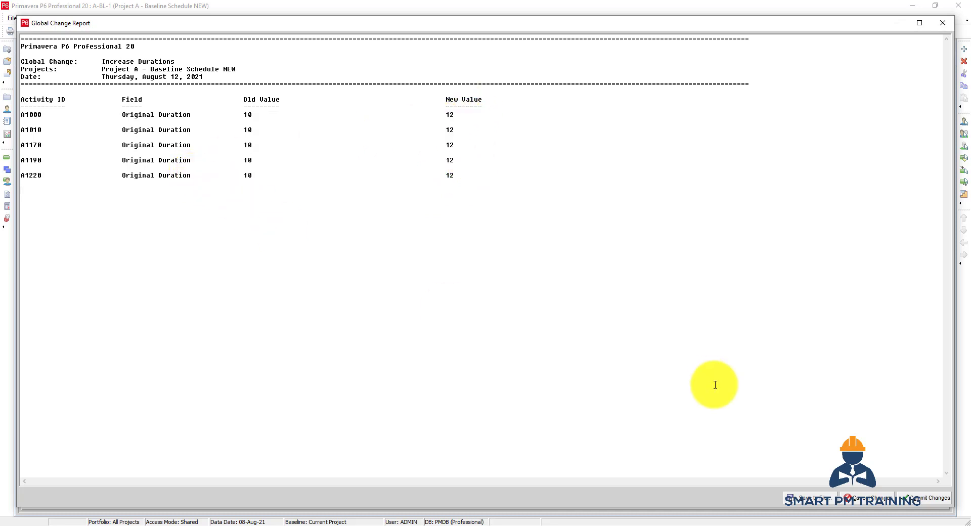
click(934, 502)
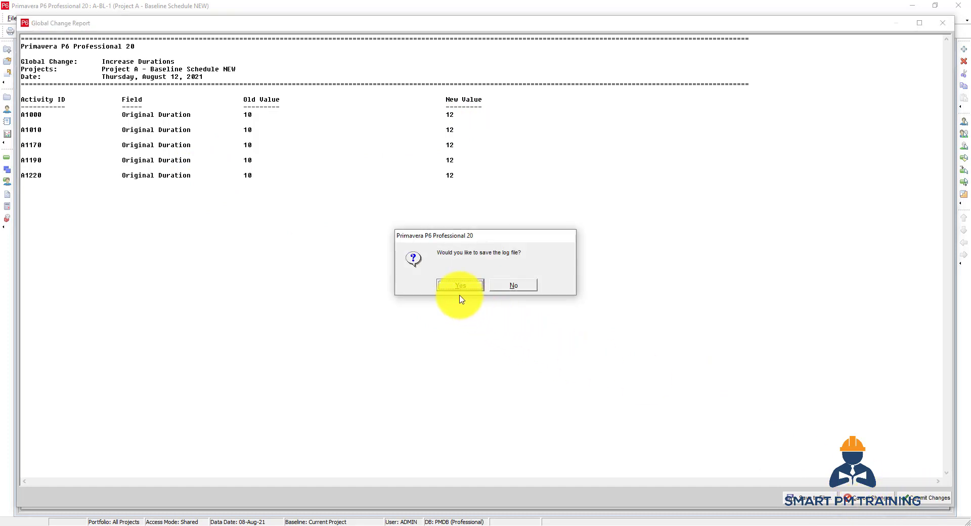
- Decline saving a log file so the 12-day durations are applied
click(495, 286)
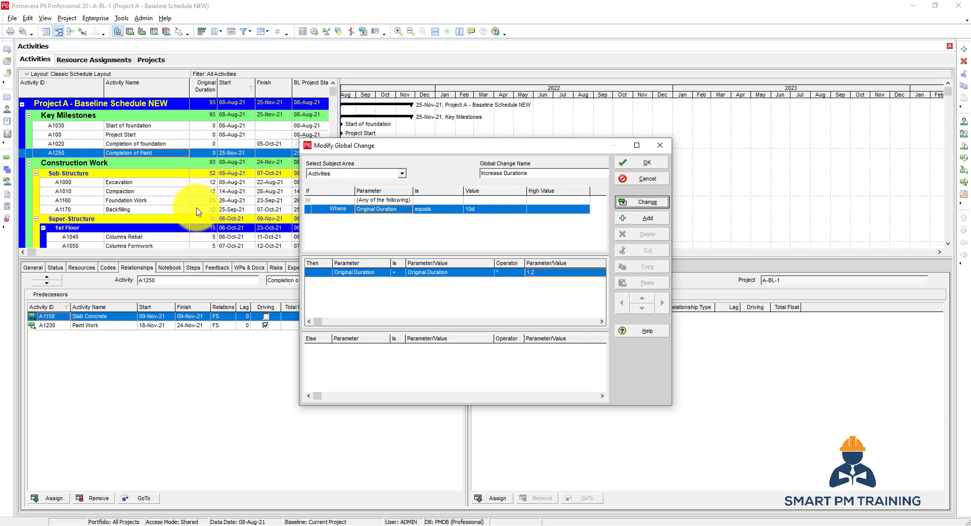
click(468, 209)
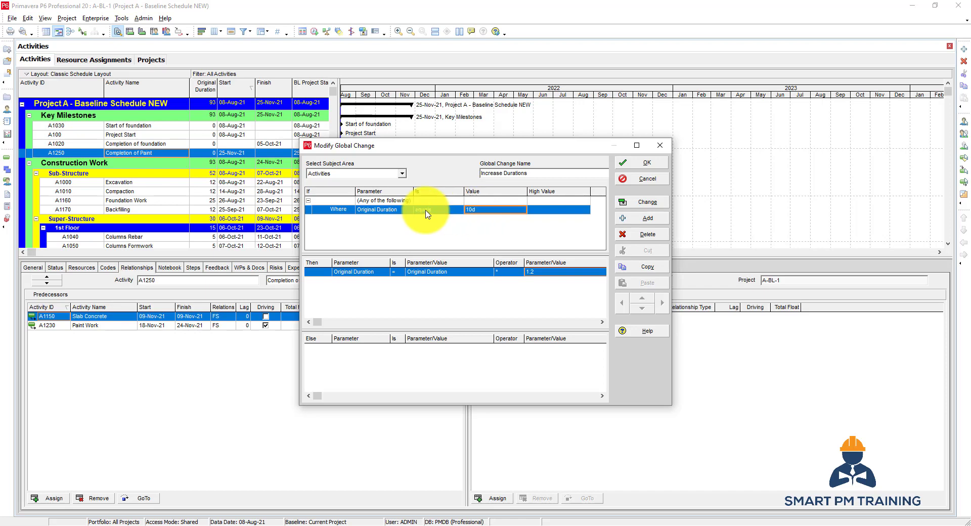
click(452, 213)
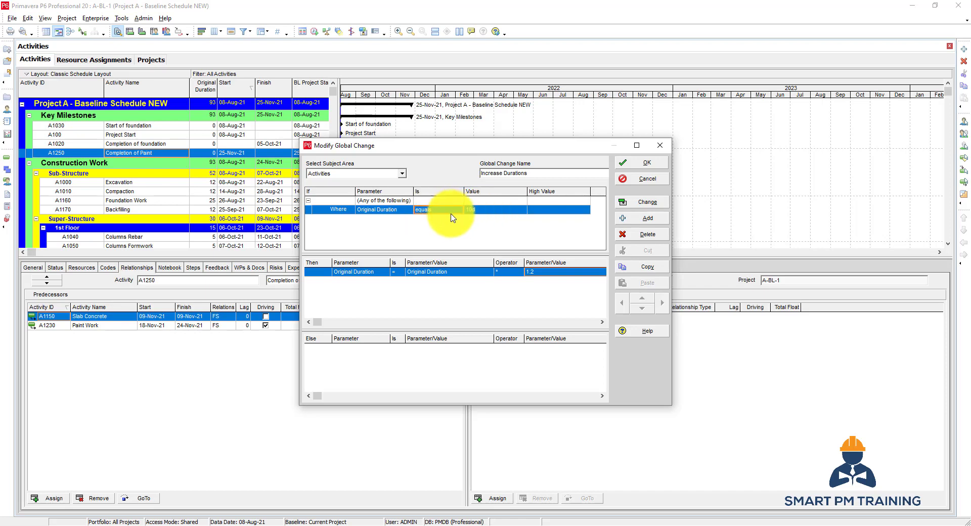